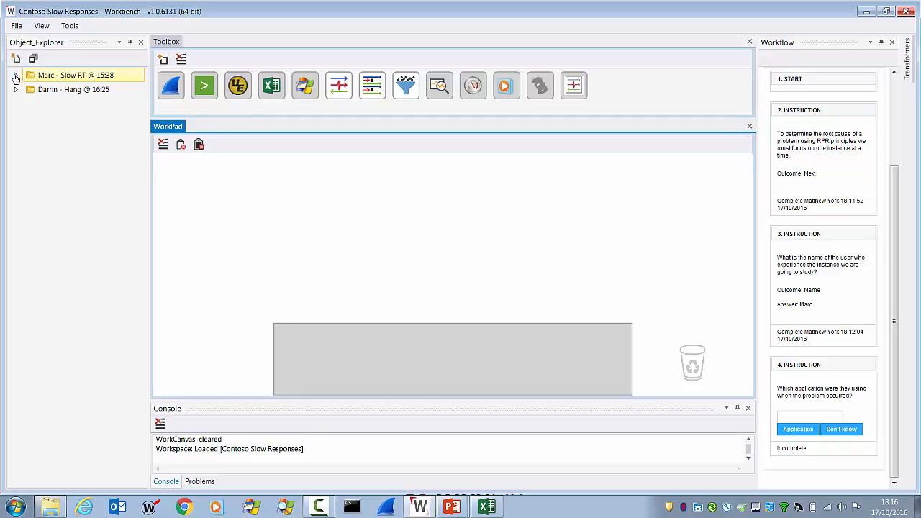
Expand the Slow RT @ 15:38 folder's Network Traces down to the PC's a7-netsh trace.
click(16, 76)
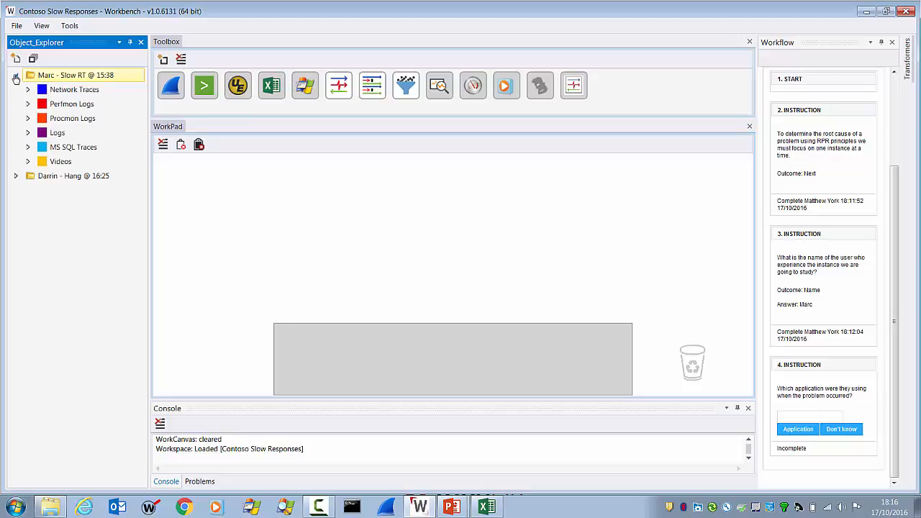
click(27, 89)
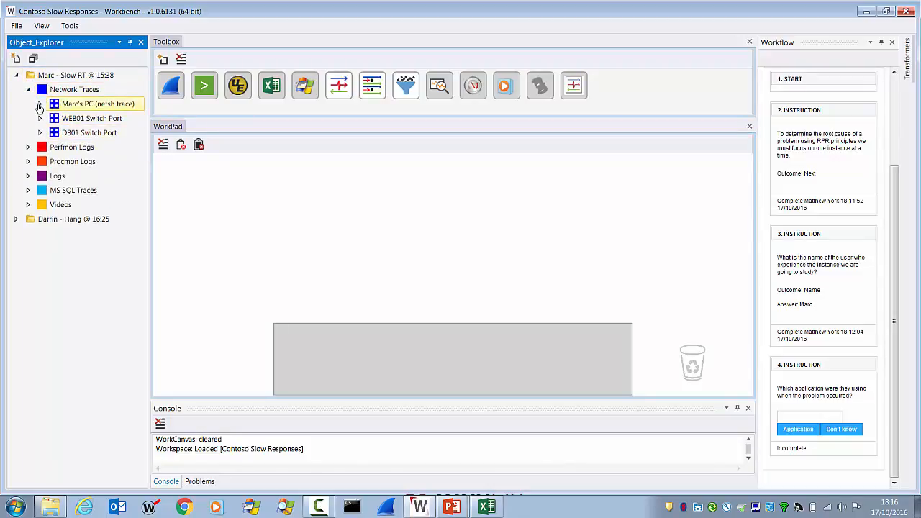
click(39, 104)
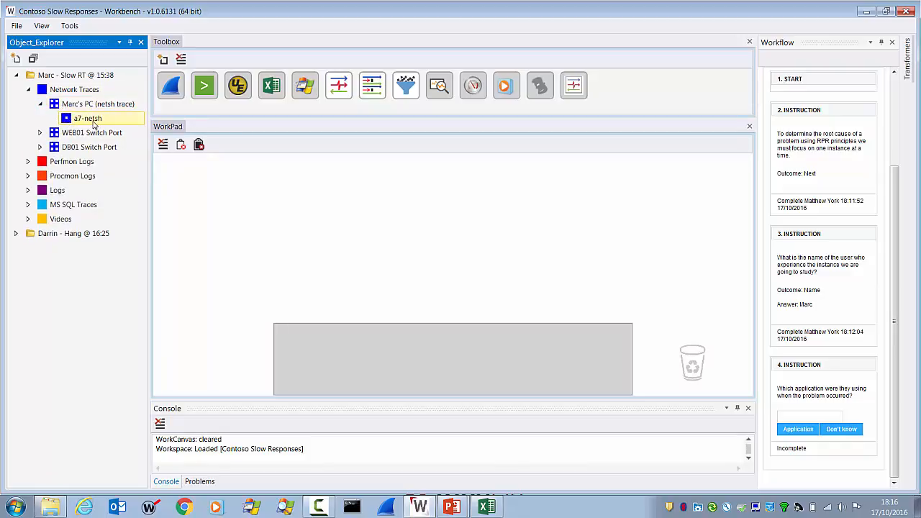
Expand the Hang @ 16:25 folder's Network Traces down to the individual PC trace files.
click(16, 233)
click(28, 248)
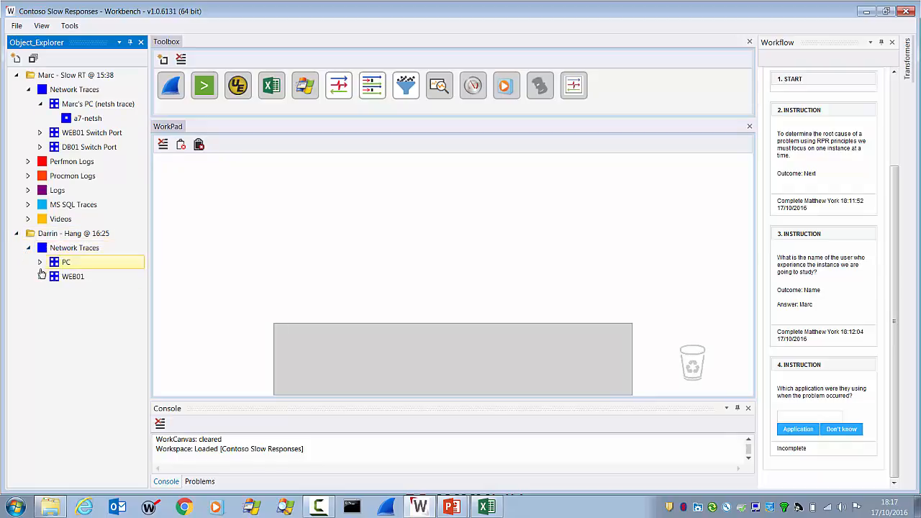
click(39, 263)
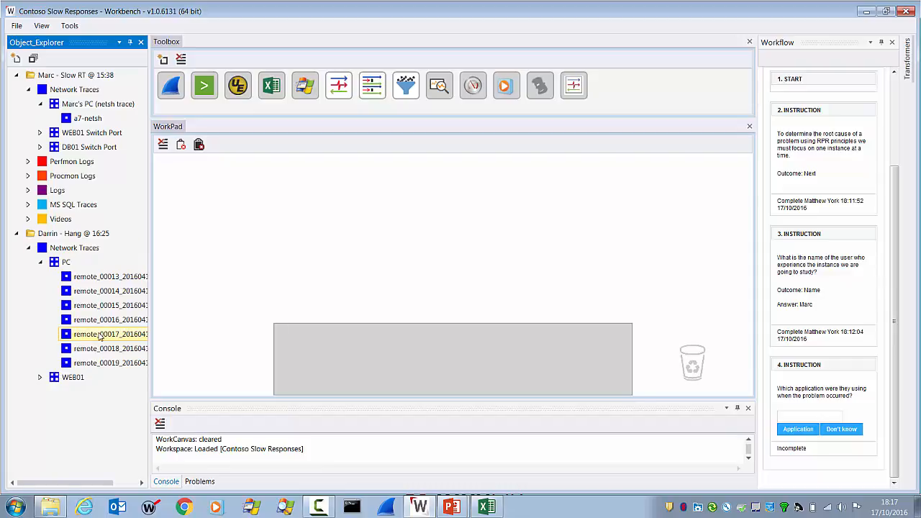
Play the Slow RT folder's User Experience video in Media Player from the WorkPad's grey launch area, and remove it from the WorkPad.
click(28, 219)
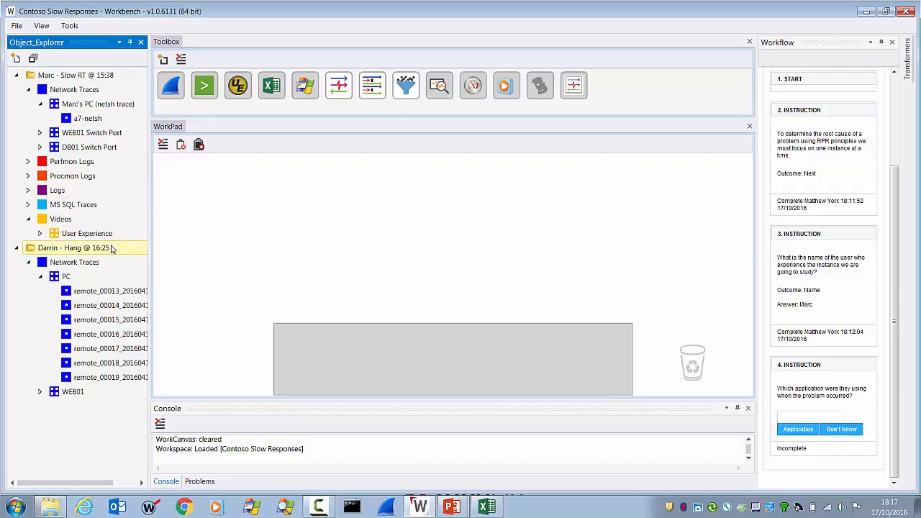
click(40, 233)
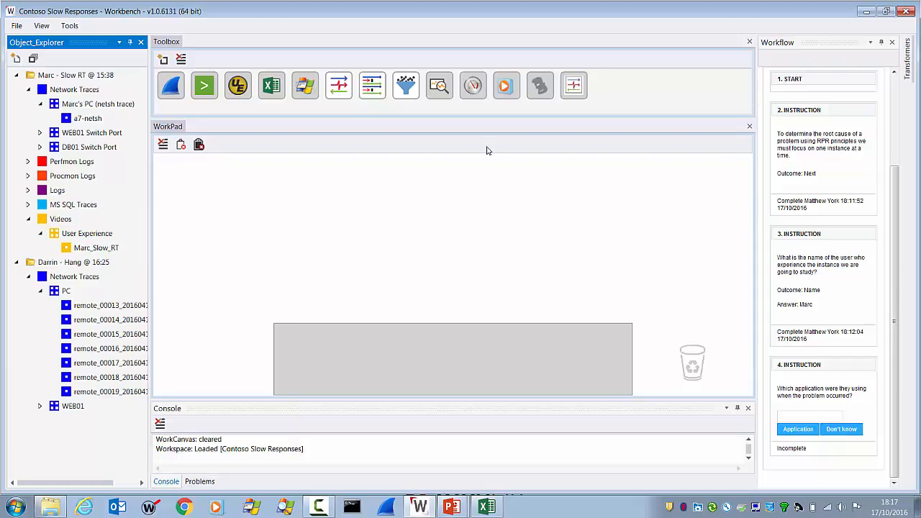
click(610, 109)
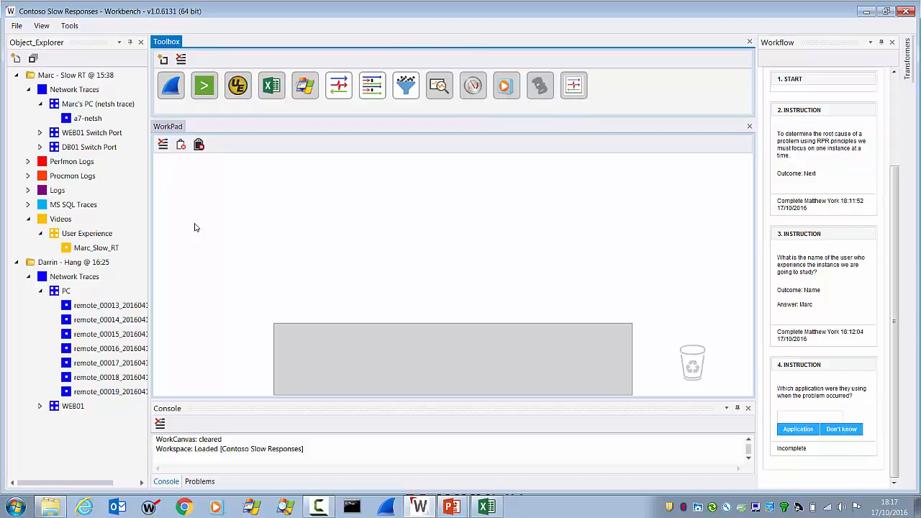
drag(90, 247, 367, 355)
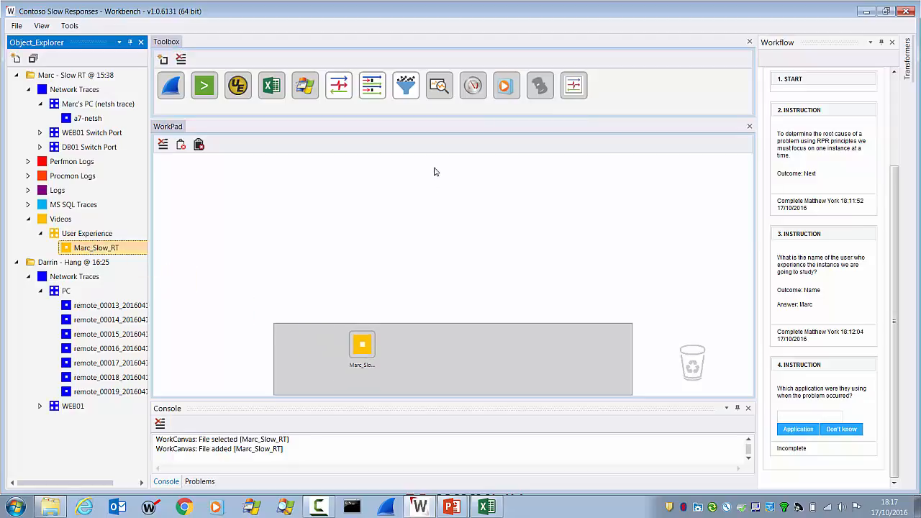
click(505, 89)
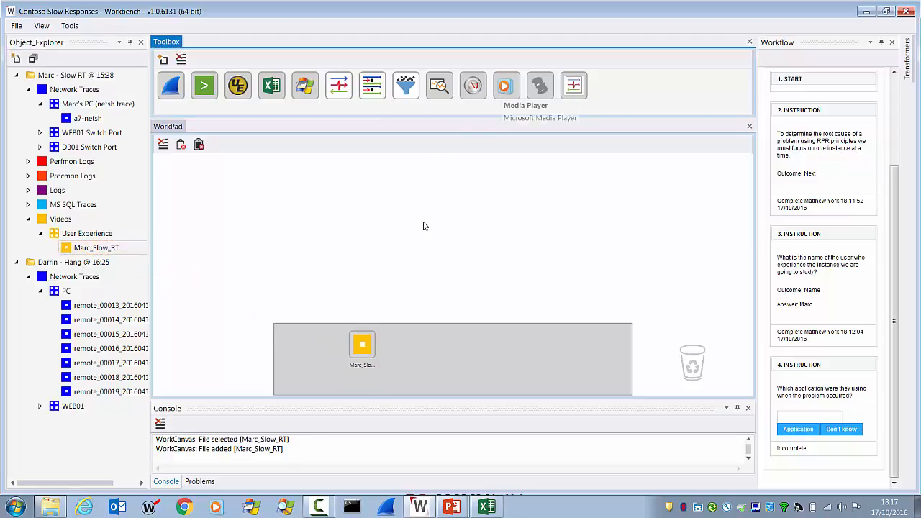
click(361, 355)
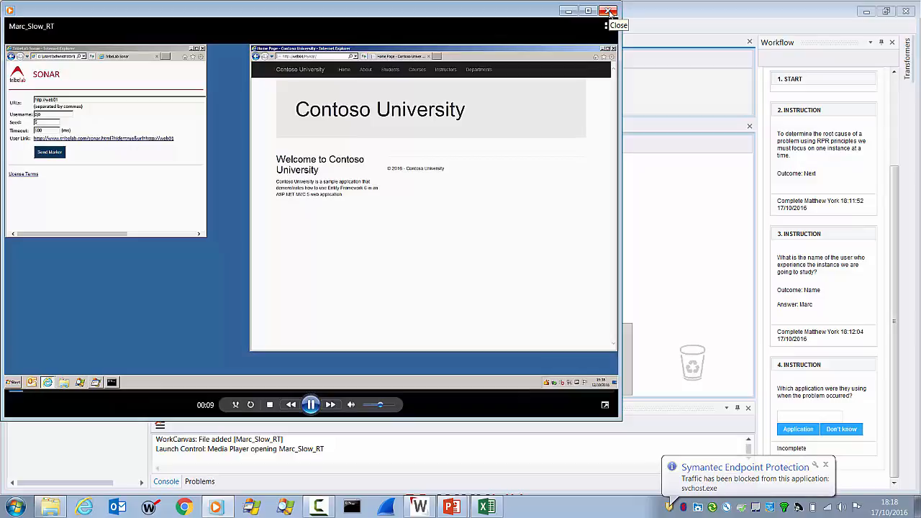
click(610, 11)
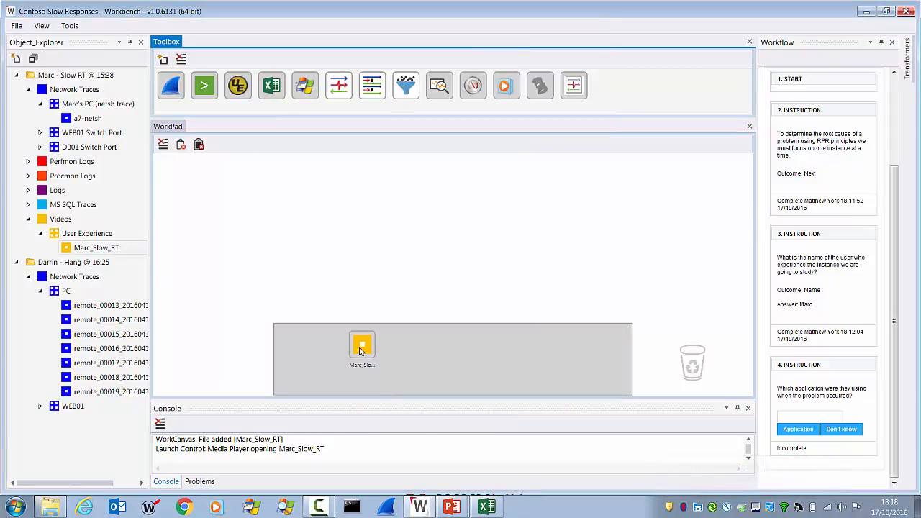
drag(361, 350, 692, 360)
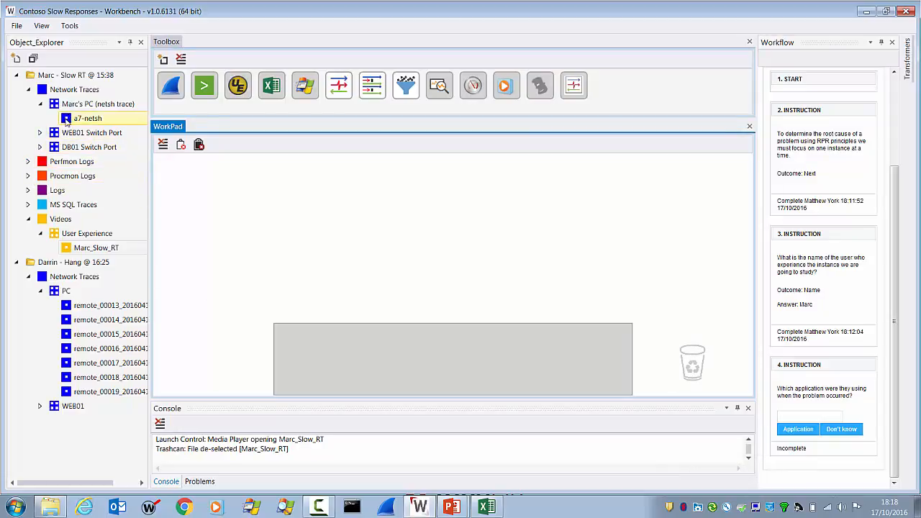
Place the a7-netsh, WEB01 Switch Port and DB01 Switch Port network traces from the Slow RT folder on the WorkPad.
drag(65, 120, 287, 193)
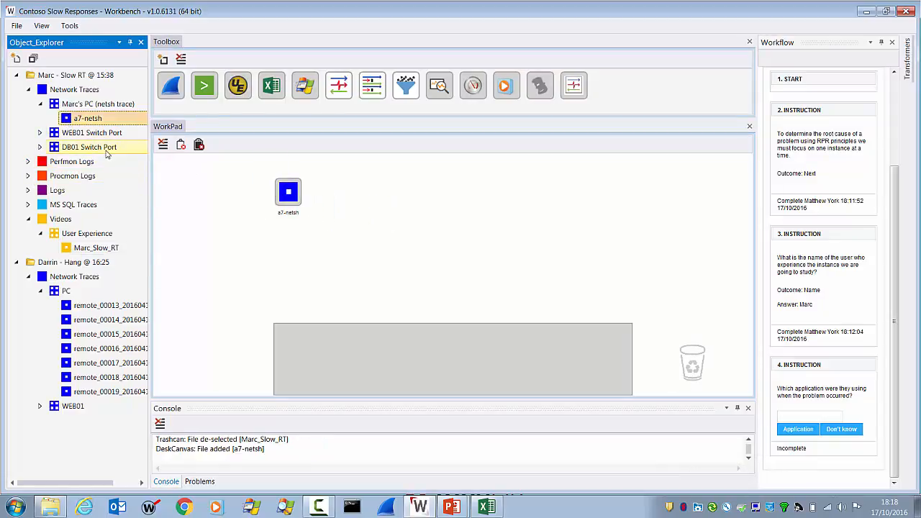
click(41, 132)
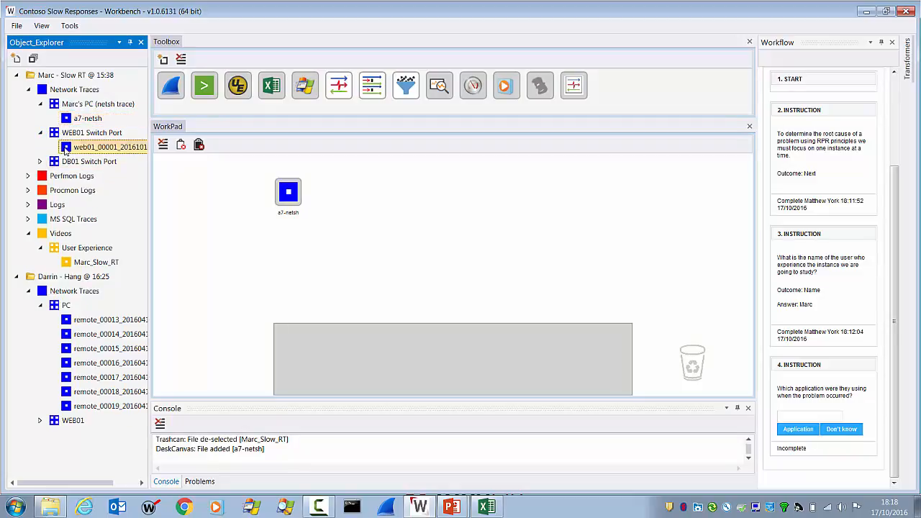
drag(65, 147, 401, 194)
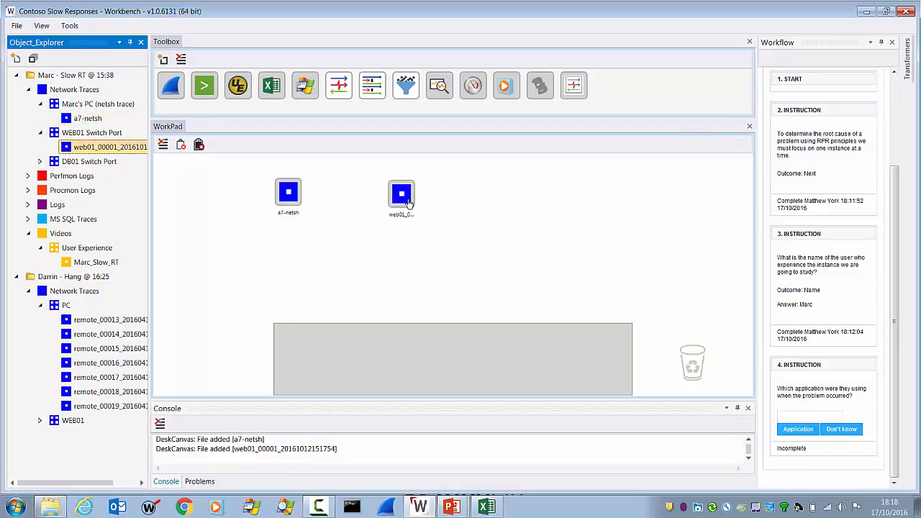
click(40, 161)
drag(66, 176, 554, 196)
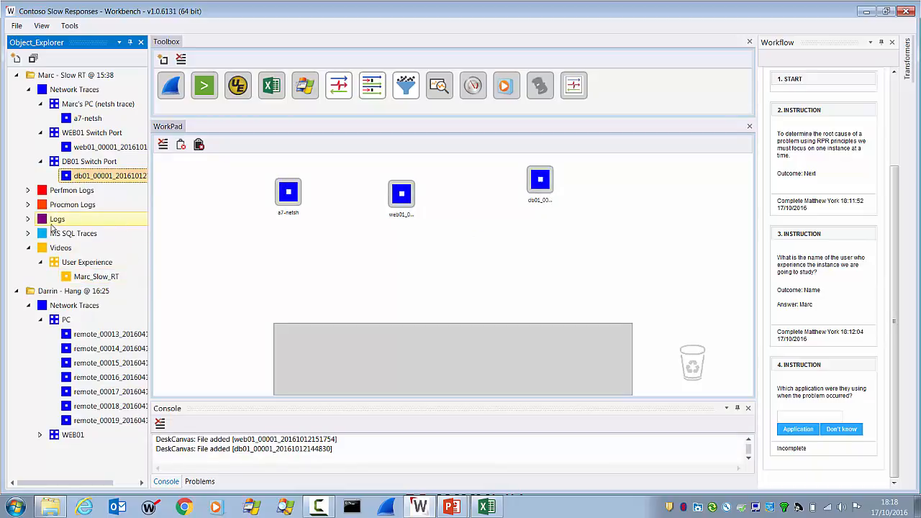
Add the WEB01 performance log web01_10121517 from the Perfmon Logs to the WorkPad.
click(27, 190)
click(41, 204)
drag(66, 218, 696, 254)
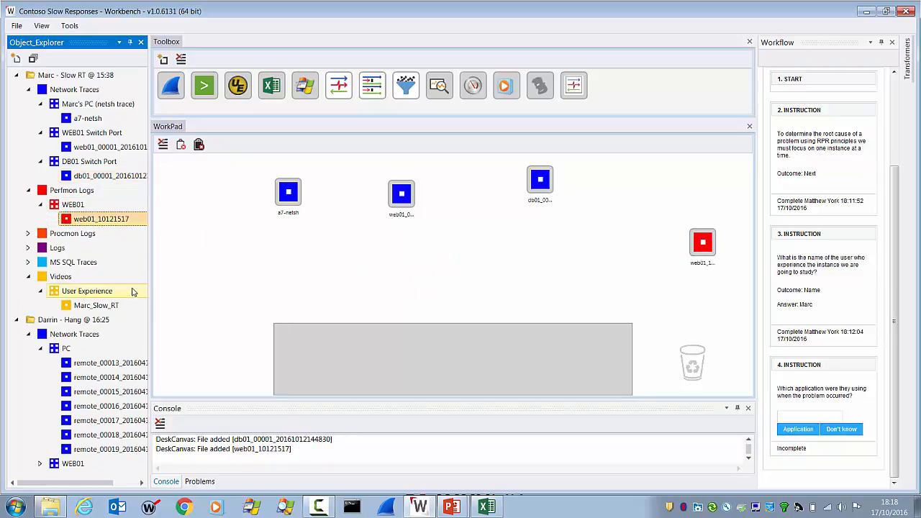
Add the WEB01 log u_ex161012 to the WorkPad and auto-hide the Object Explorer.
click(28, 248)
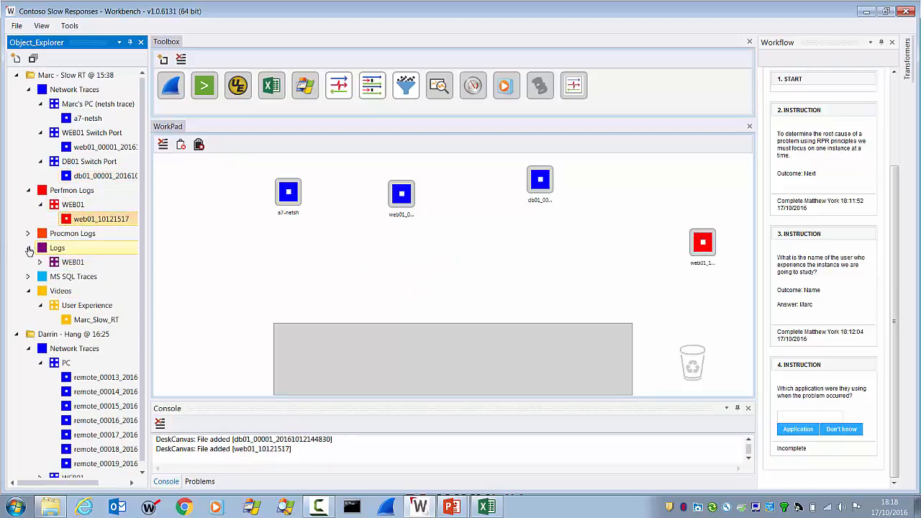
click(40, 262)
drag(72, 283, 248, 264)
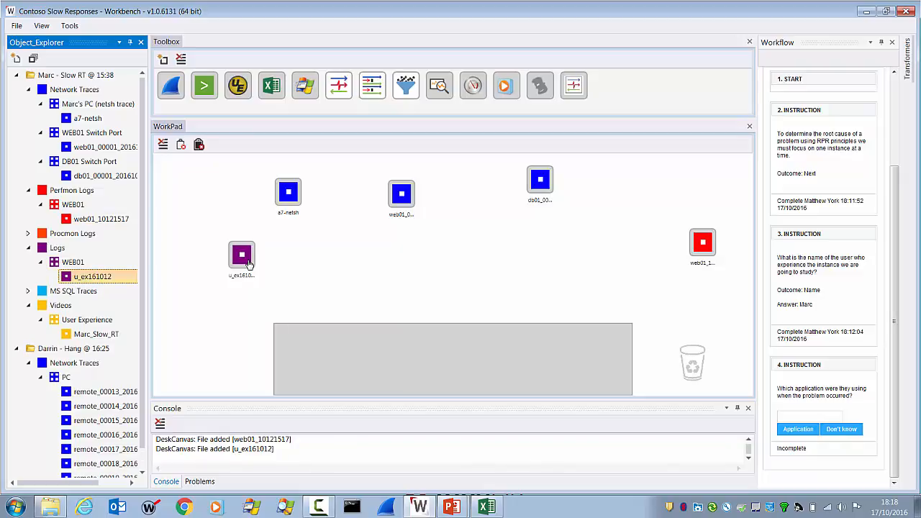
click(130, 44)
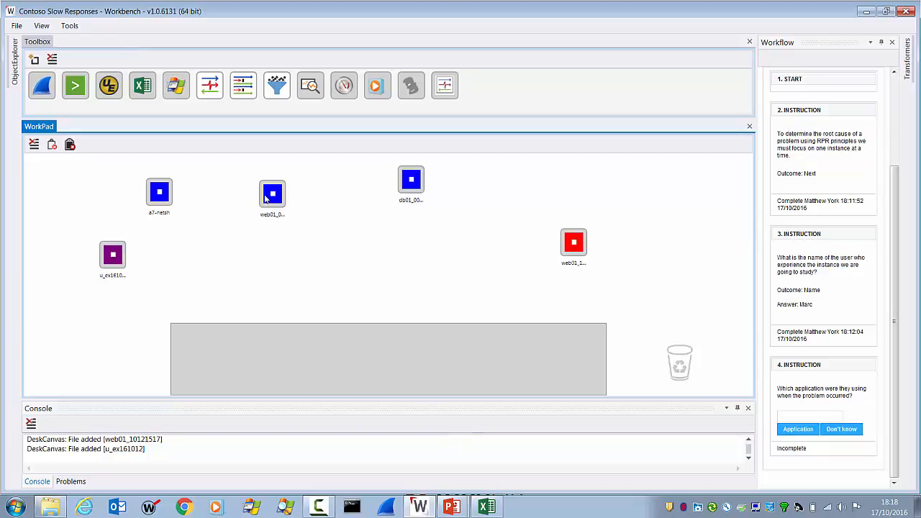
Open the web01_00001 network trace in Wireshark from the grey launch area, and return it to the open WorkPad space.
drag(272, 196, 336, 363)
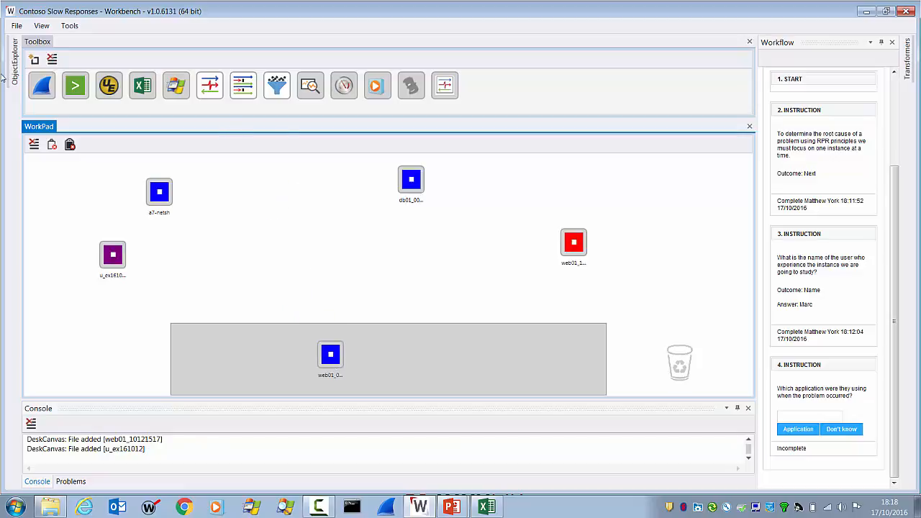
drag(47, 86, 332, 354)
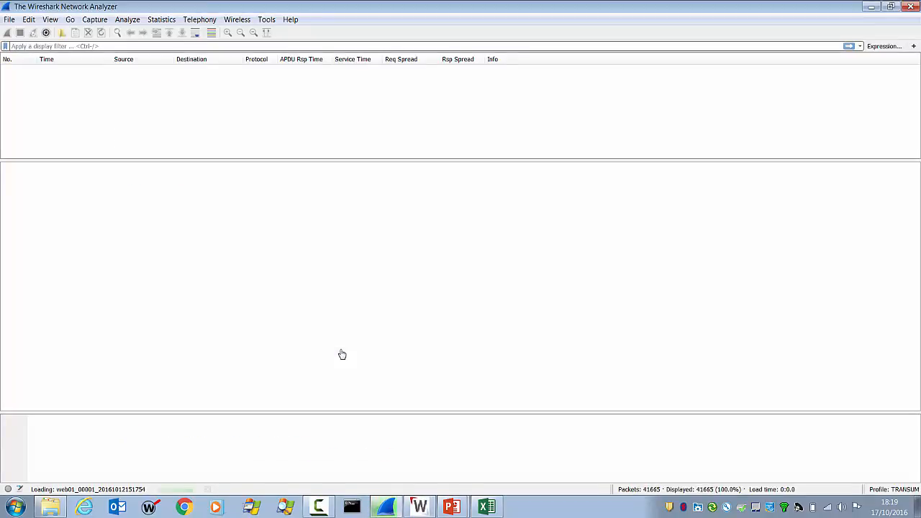
click(911, 6)
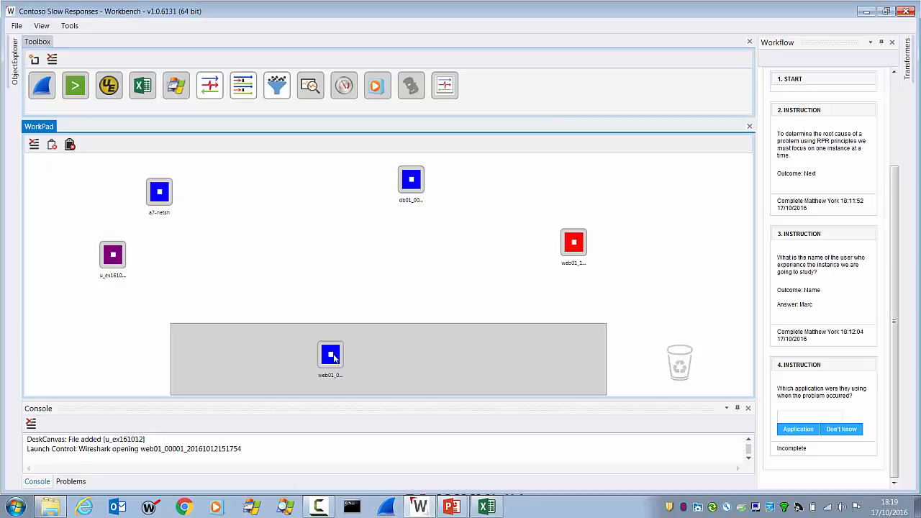
drag(335, 356, 298, 219)
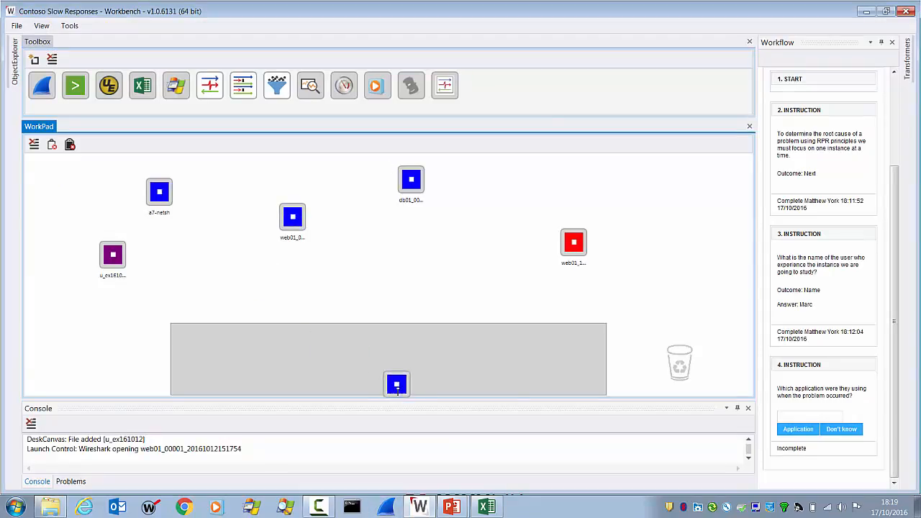
Move the a7-netsh trace into the grey launch area and view it in Wireshark, closing the analyzer again.
drag(350, 359, 352, 363)
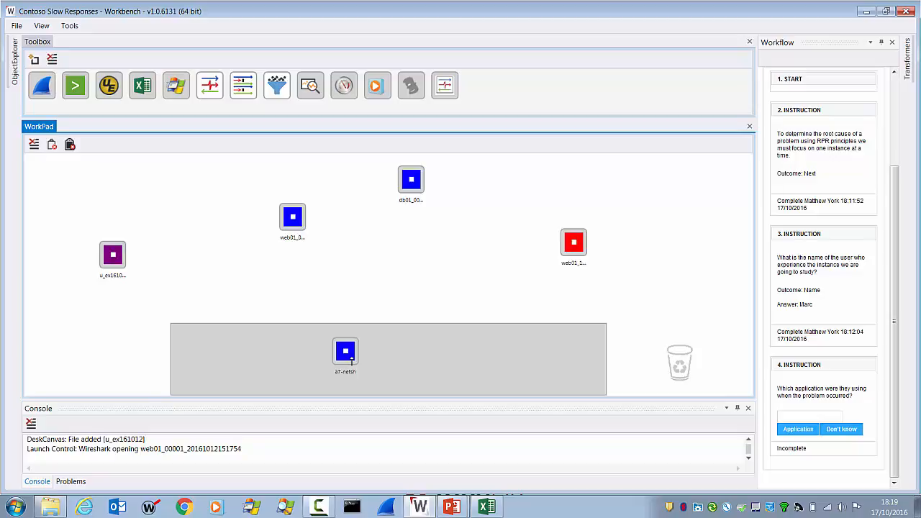
drag(42, 85, 346, 350)
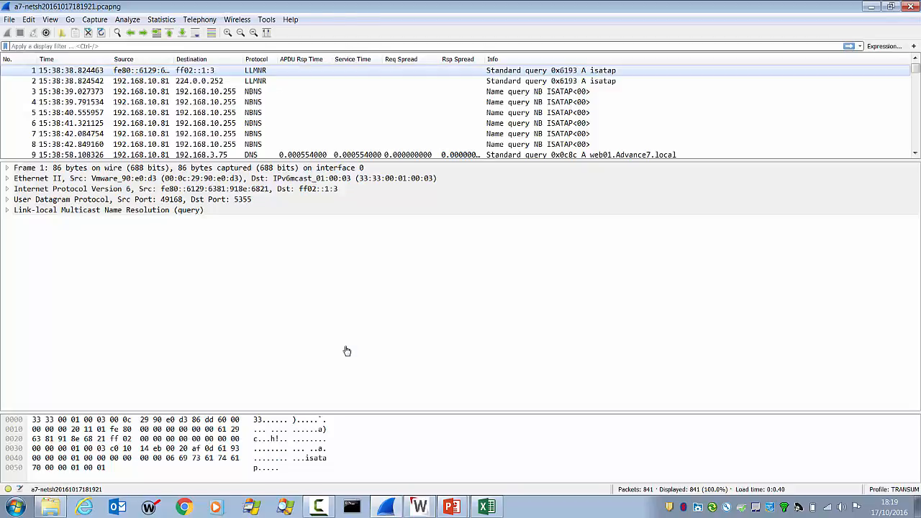
click(911, 7)
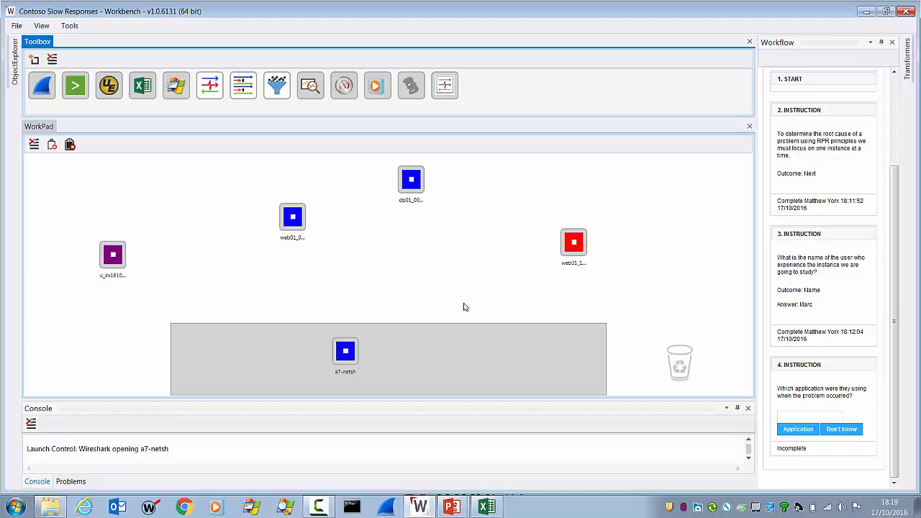
Show the available transformers and replace the a7-netsh trace in the grey launch area with the u_ex161012 log.
click(908, 65)
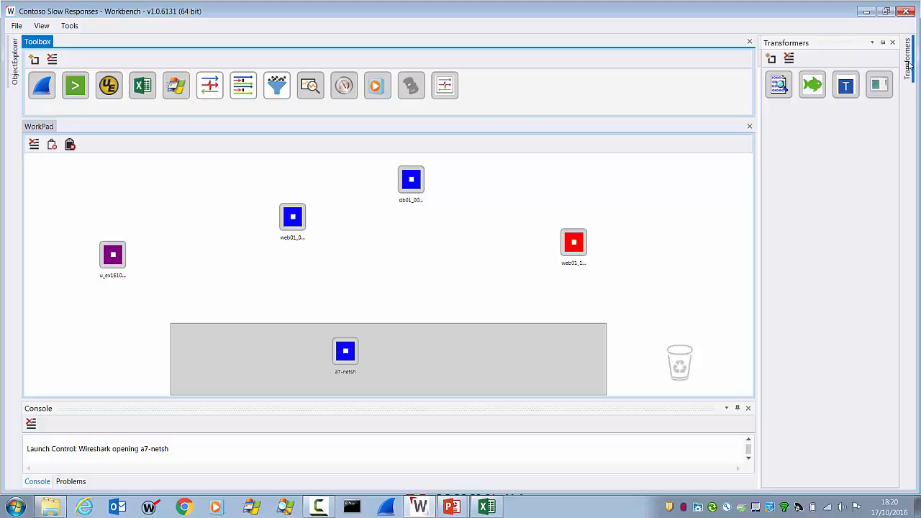
drag(347, 354, 203, 233)
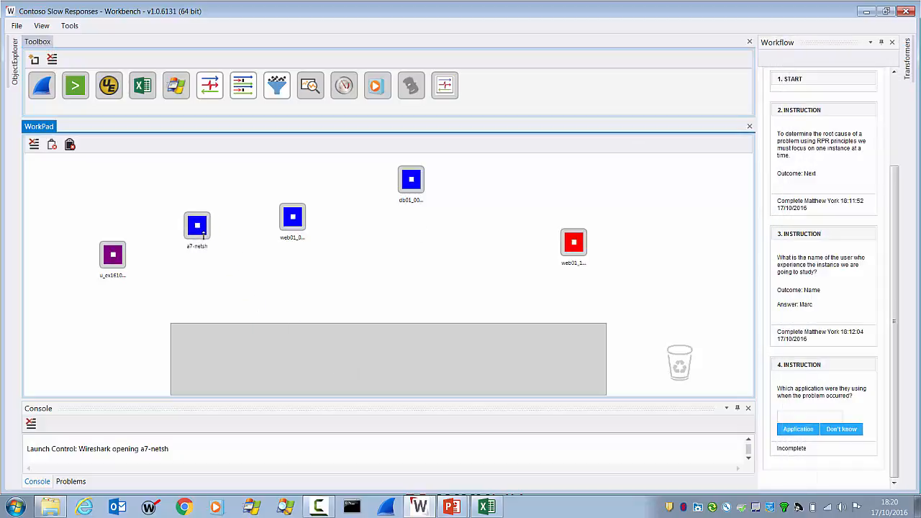
drag(116, 256, 349, 356)
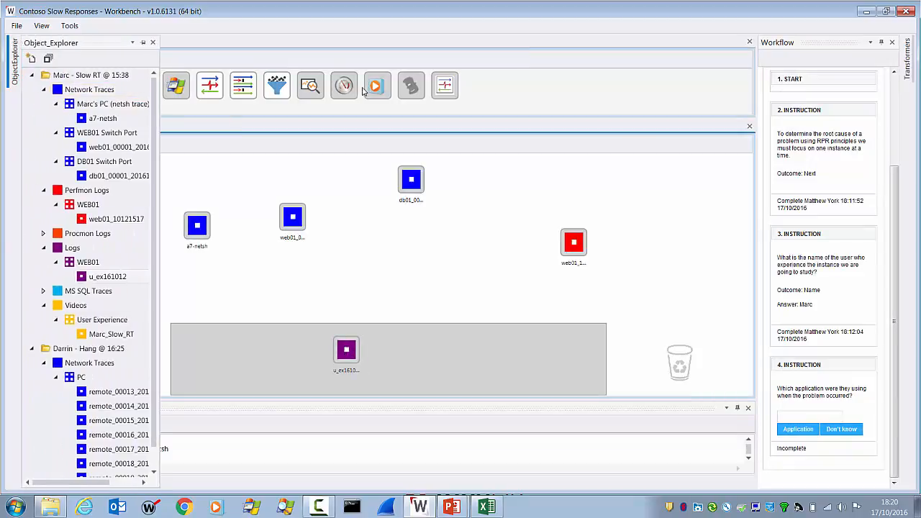
Open the u_ex161012 log in Wireshark and examine the Babel Data Scope log data of packets 6 and 4.
drag(43, 83, 349, 353)
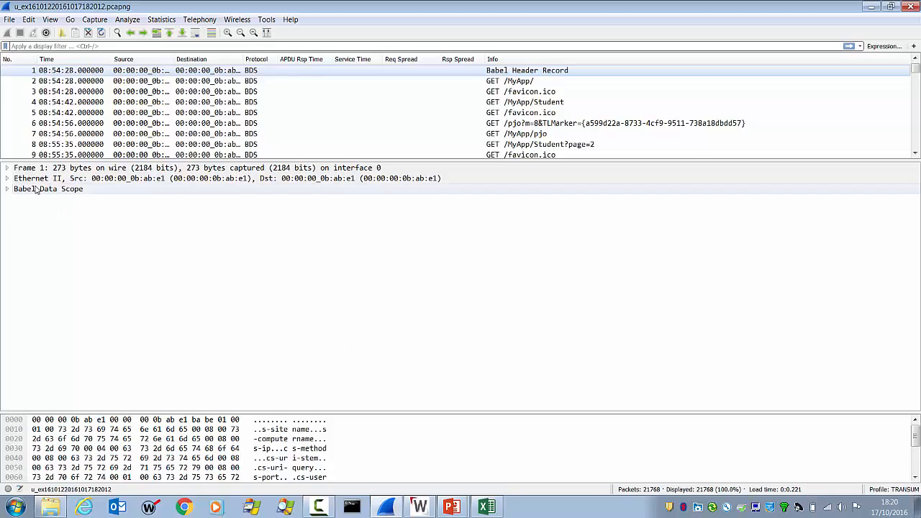
click(43, 123)
click(7, 189)
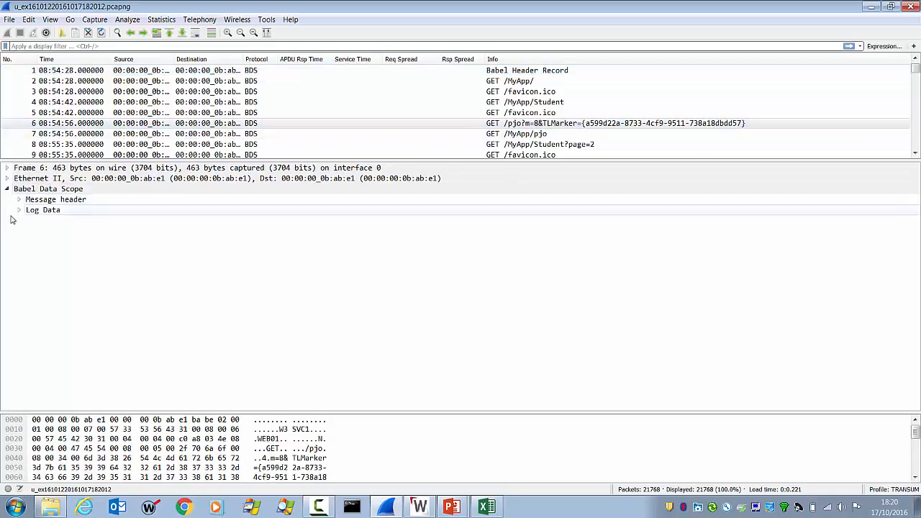
click(19, 209)
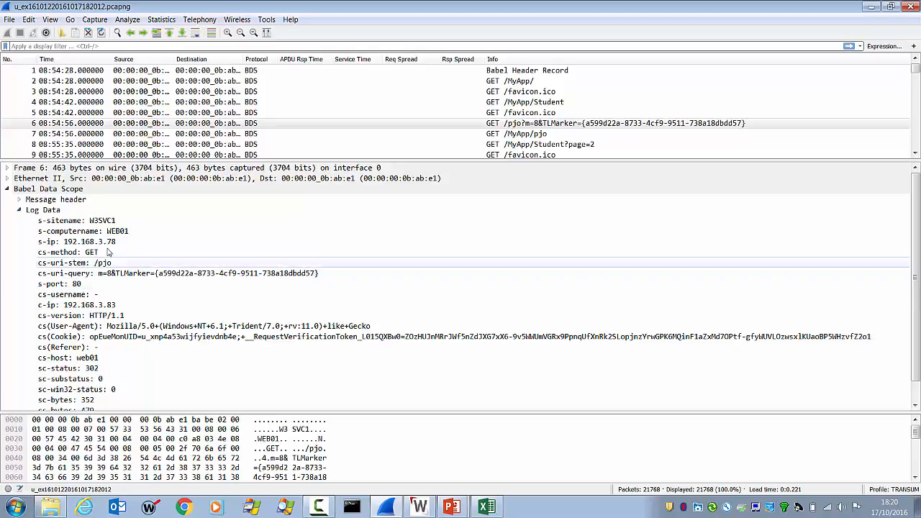
click(155, 102)
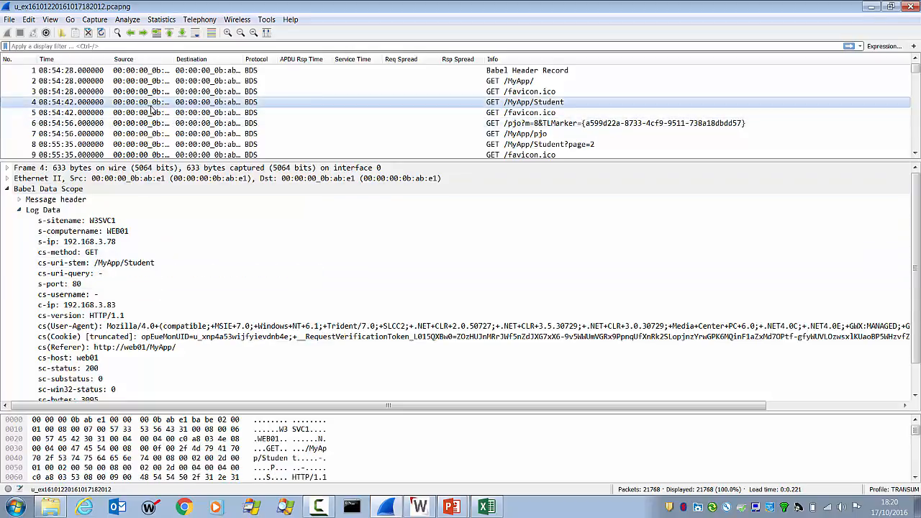
Filter the log packets in Wireshark by the cs-uri-stem value /MyApp/Student of packet 4, then return to Workbench.
right_click(103, 265)
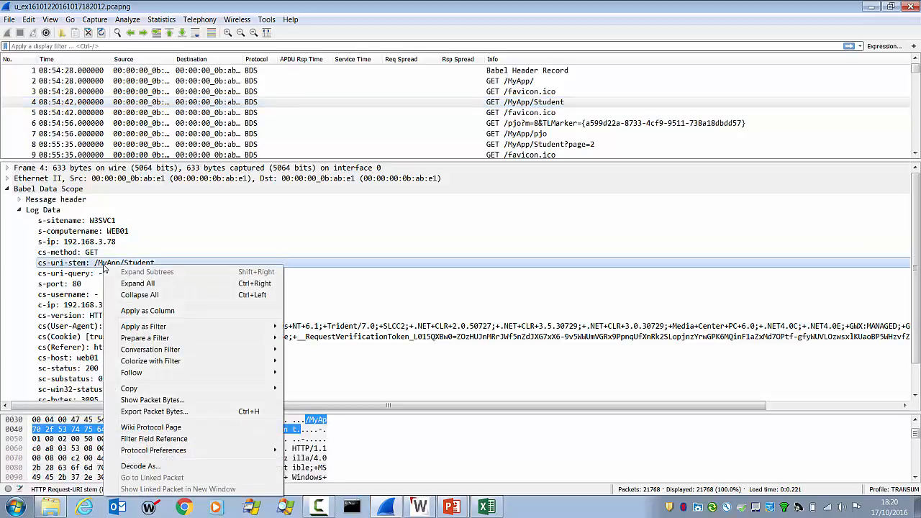
mouse_move(161, 328)
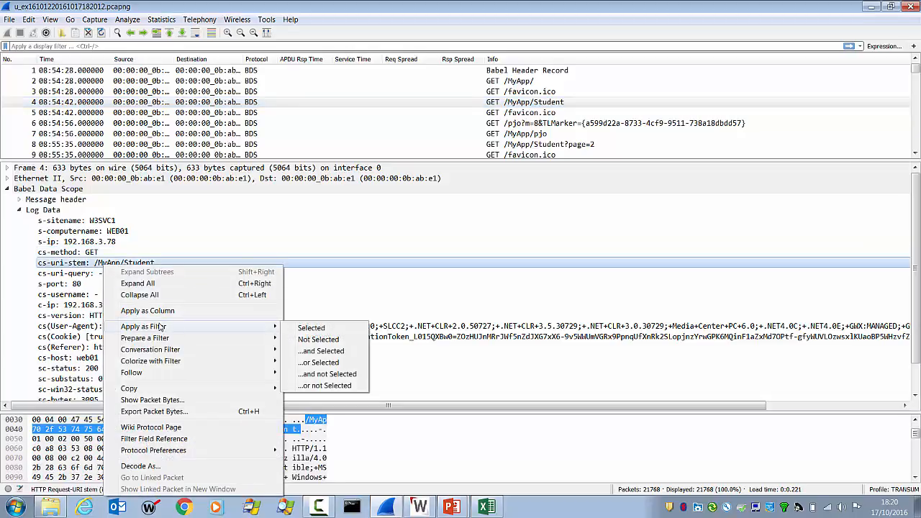
click(306, 328)
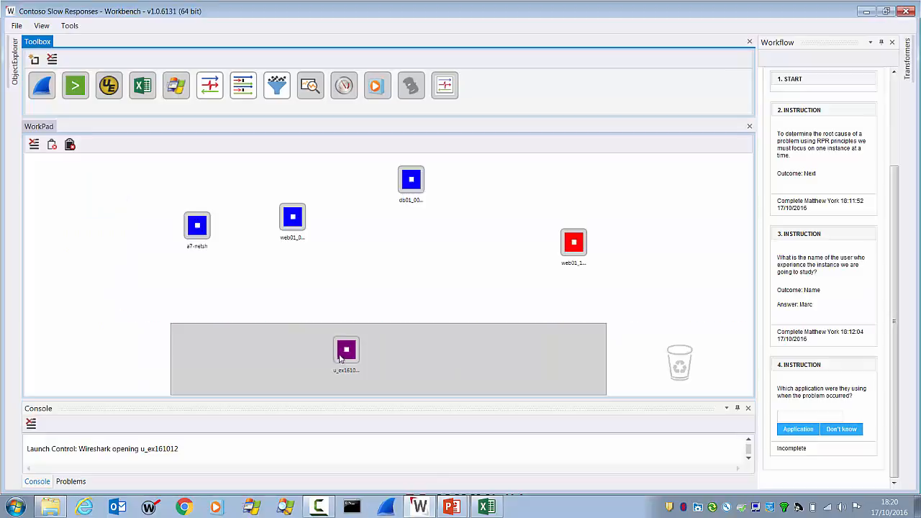
Move the u_ex161012 log out of the grey launch area into open WorkPad space, and pin the Object Explorer open.
drag(345, 351, 125, 273)
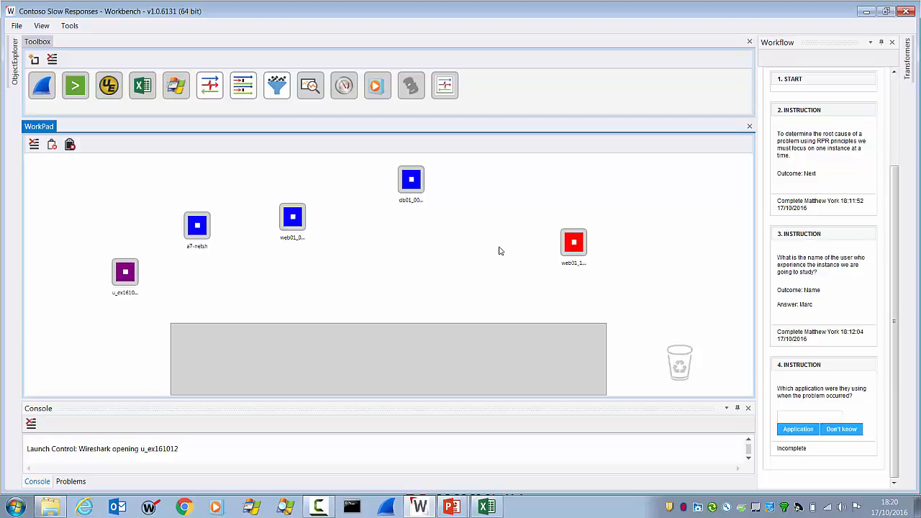
click(14, 62)
click(13, 69)
click(143, 42)
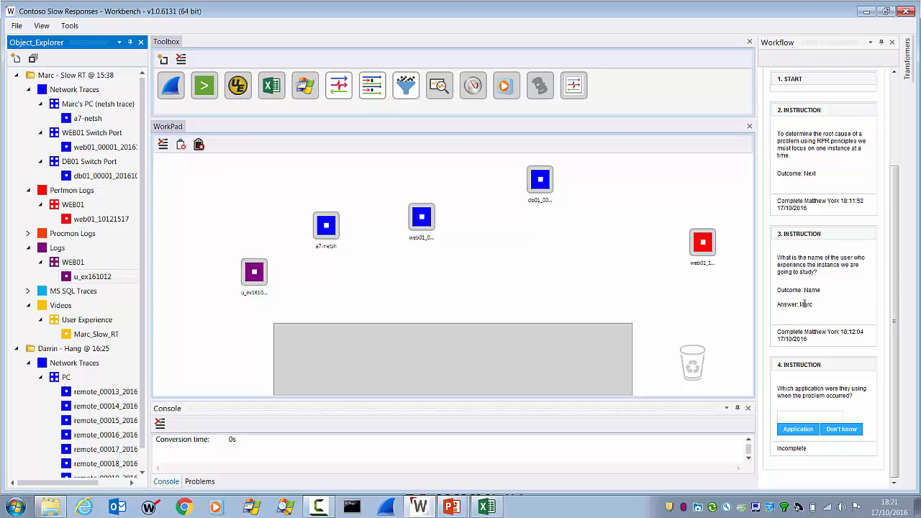
Answer workflow instruction 4, about the application in use when the problem occurred, with Contoso as the Application.
click(797, 416)
text(Contoso)
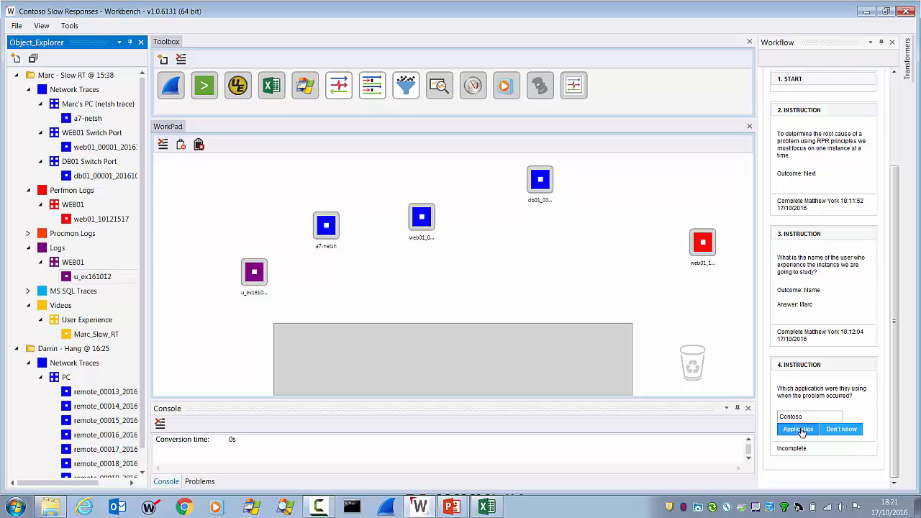
click(801, 430)
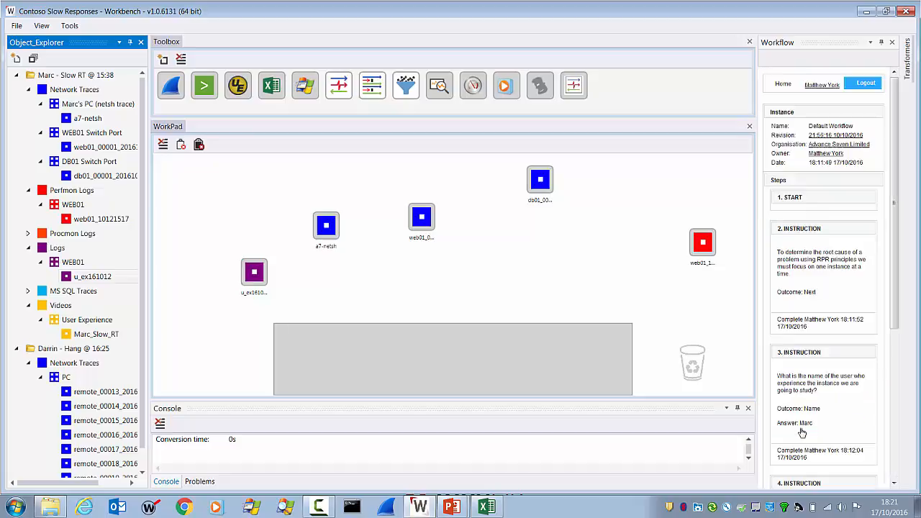
Answer workflow instruction 5, about how Contoso was accessed, with Desktop PC and bring up the following IP address question.
drag(897, 308, 867, 449)
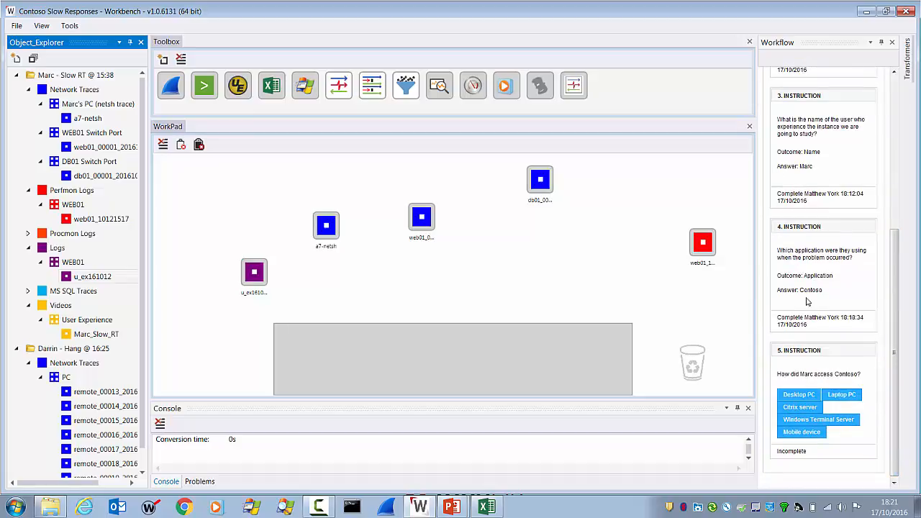
click(799, 396)
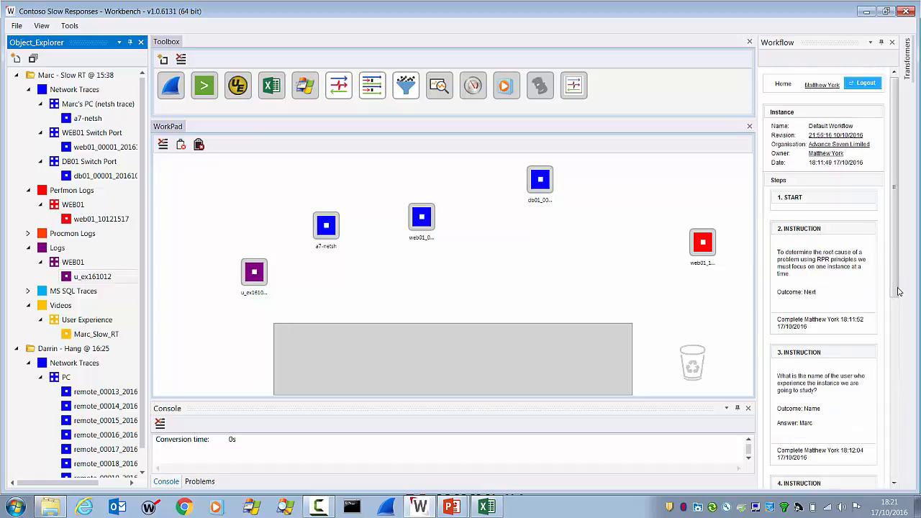
drag(899, 292, 894, 486)
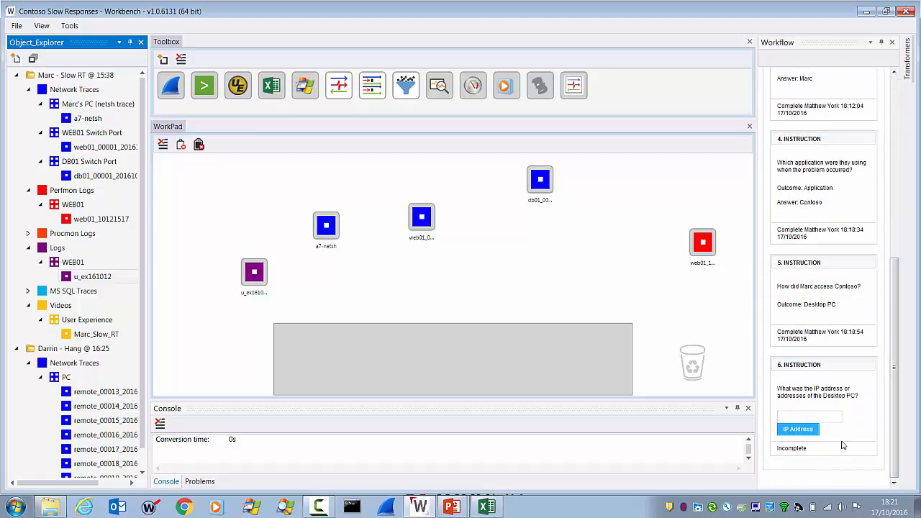